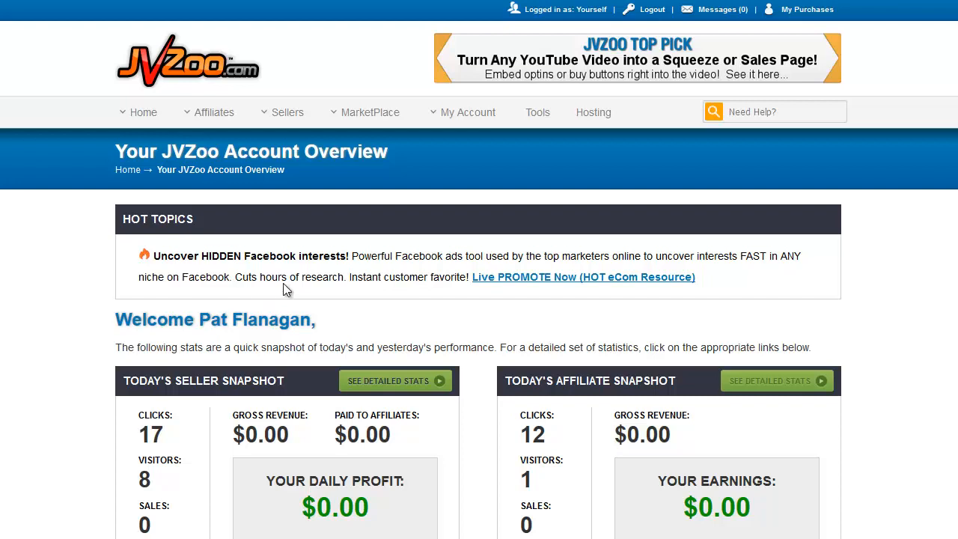
Step: Open the seller coupons dashboard and look over the status filter options for the coupon list
{"action": "mouse_move", "coordinate": [289, 121]}
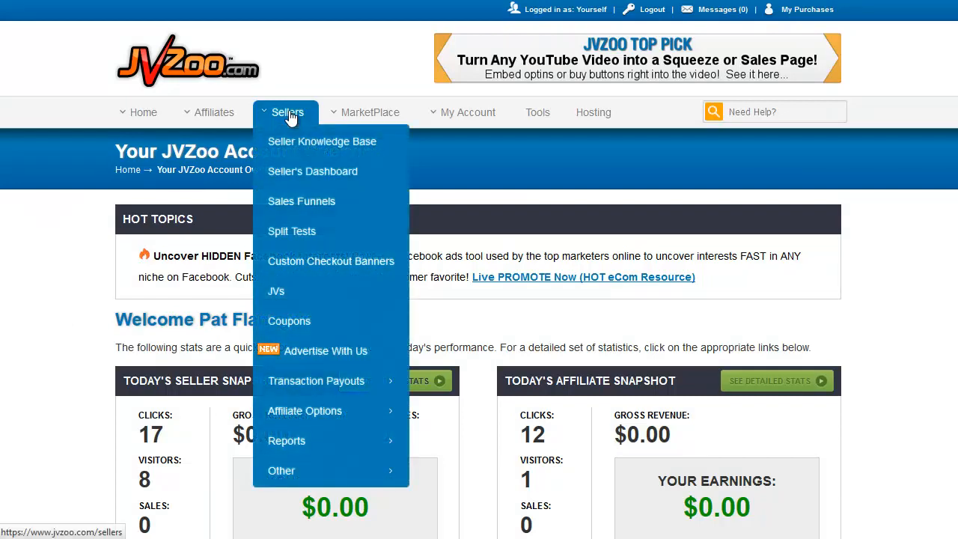
{"action": "left_click", "coordinate": [291, 320]}
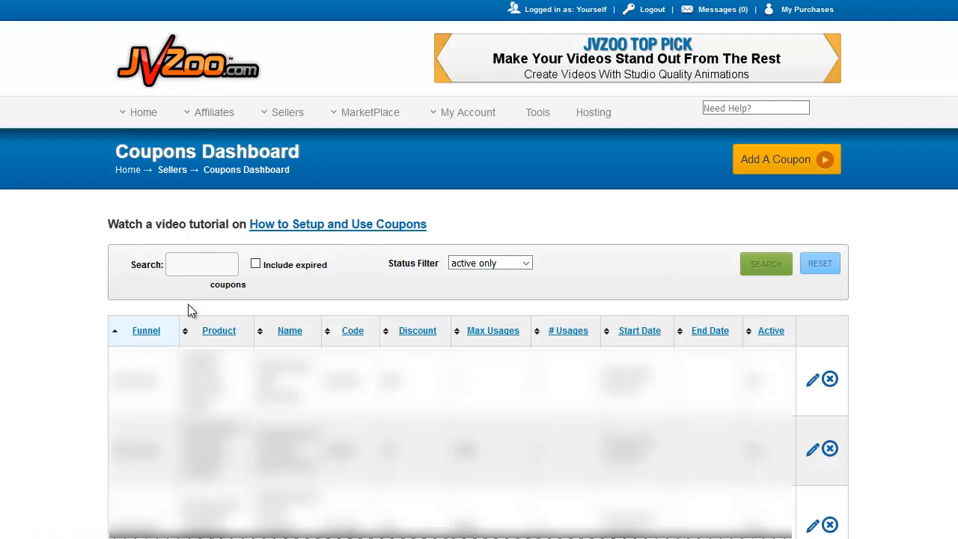
{"action": "left_click", "coordinate": [504, 264]}
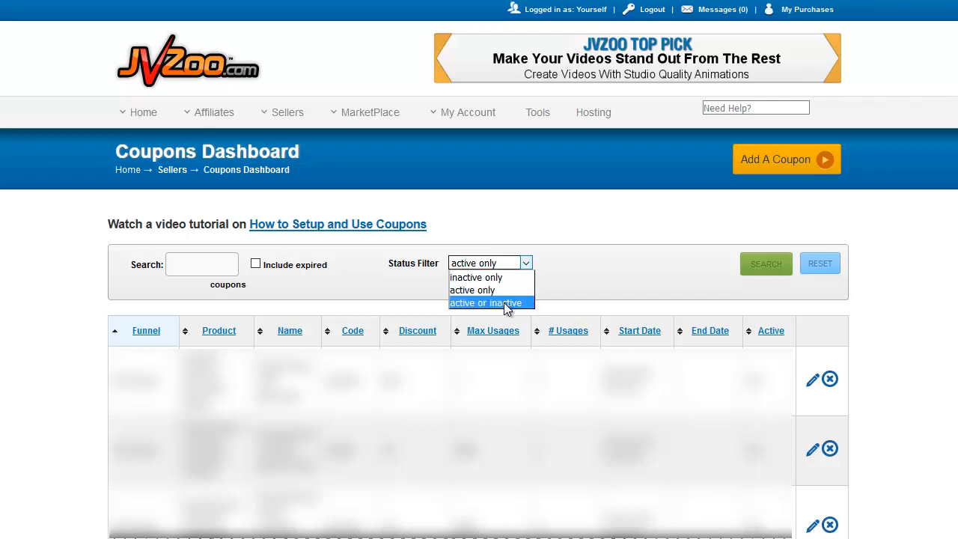
{"action": "left_click", "coordinate": [599, 255]}
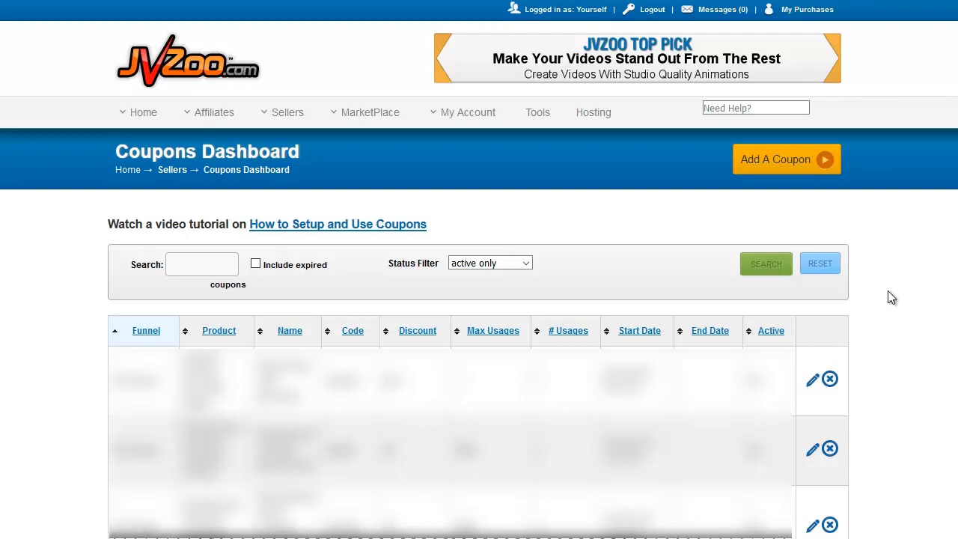
Step: Start a new coupon and name it "Test Coupon Code"
{"action": "left_click", "coordinate": [773, 166]}
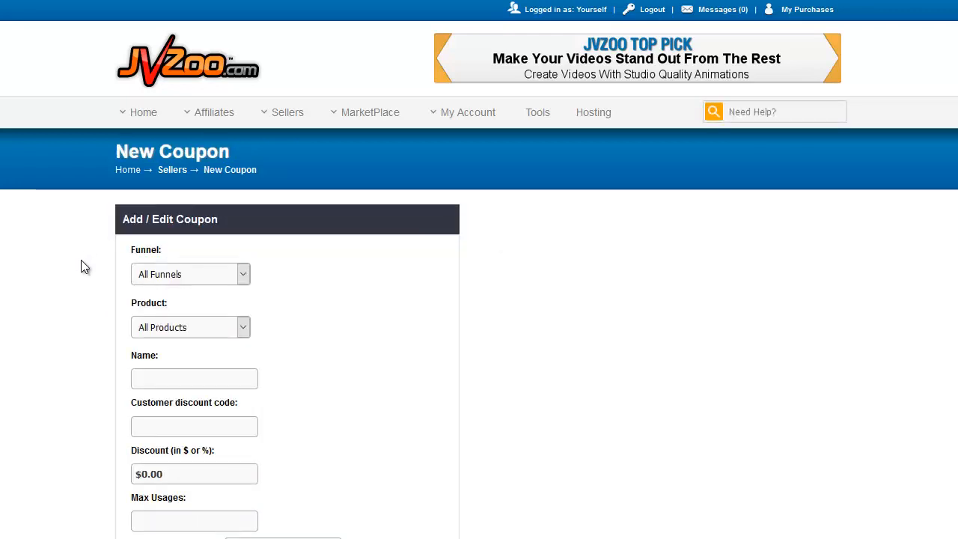
{"action": "scroll", "coordinate": [81, 261], "scroll_direction": "down", "scroll_amount": 4}
{"action": "scroll", "coordinate": [81, 268], "scroll_direction": "up", "scroll_amount": 4}
{"action": "scroll", "coordinate": [81, 267], "scroll_direction": "down", "scroll_amount": 3}
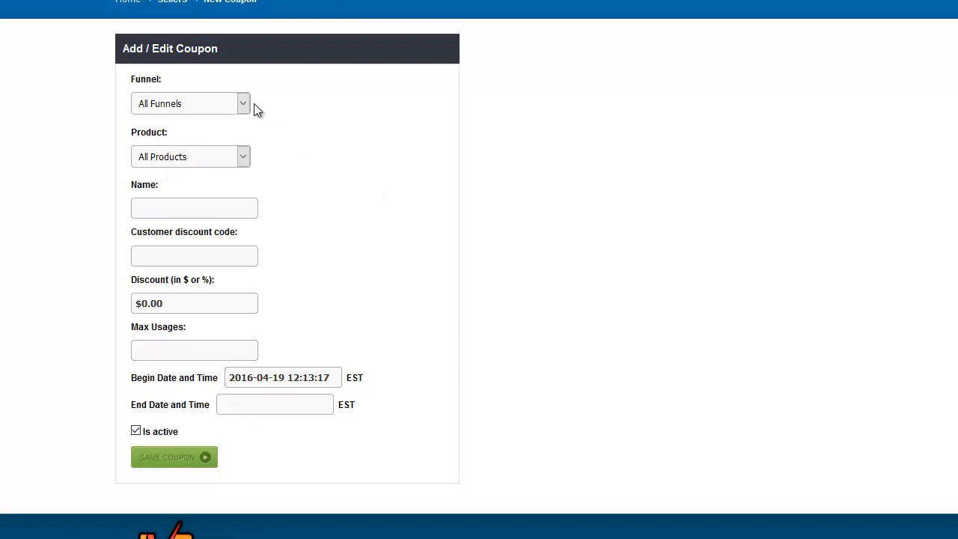
{"action": "left_click", "coordinate": [216, 202]}
{"action": "type", "text": "tE"}
{"action": "key", "text": "BackSpace"}
{"action": "key", "text": "BackSpace"}
{"action": "type", "text": "Test Coupon Code"}
Step: Restrict the coupon to the Coaching Call product
{"action": "left_click", "coordinate": [247, 154]}
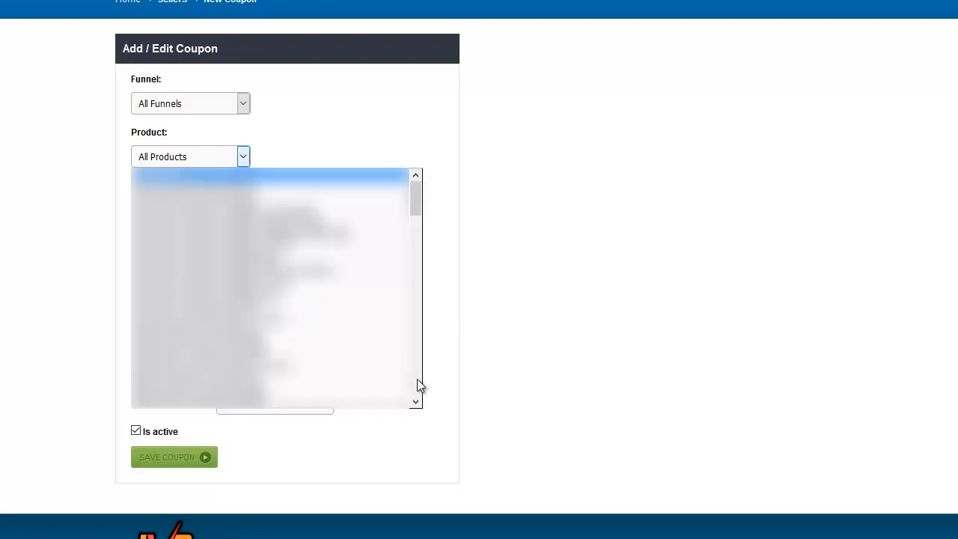
{"action": "scroll", "coordinate": [418, 385], "scroll_direction": "down", "scroll_amount": 8}
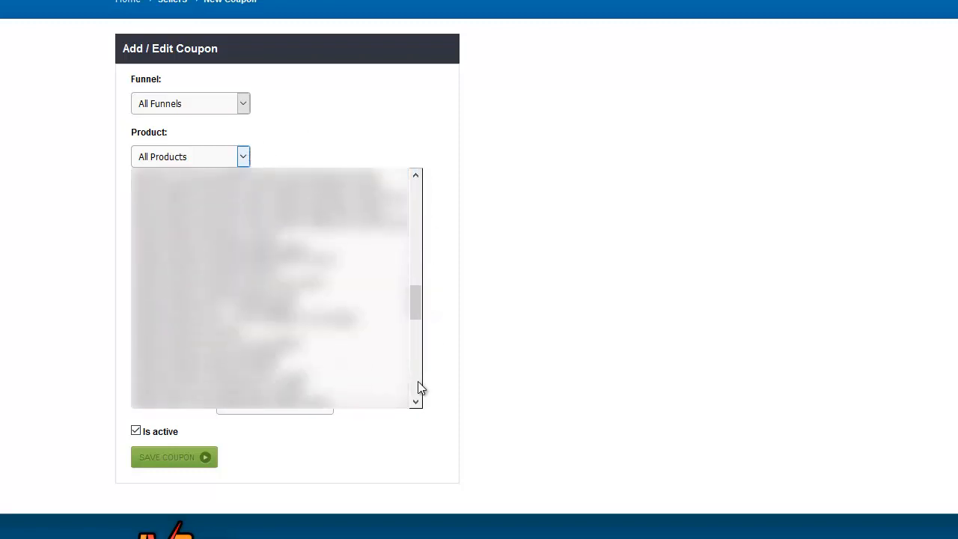
{"action": "left_click", "coordinate": [418, 258]}
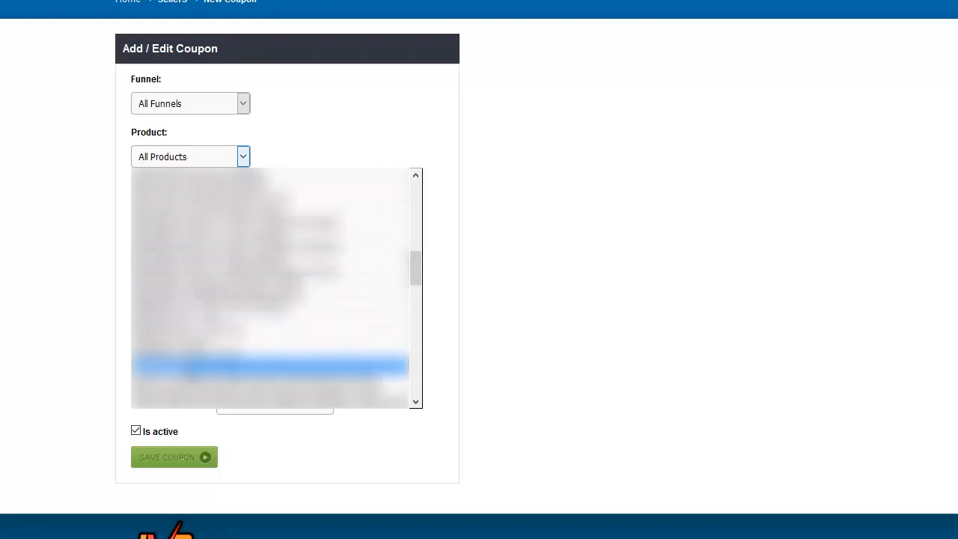
{"action": "left_click", "coordinate": [269, 365]}
Step: Enter "loyalty" as the customer discount code for the coupon
{"action": "left_click", "coordinate": [165, 250]}
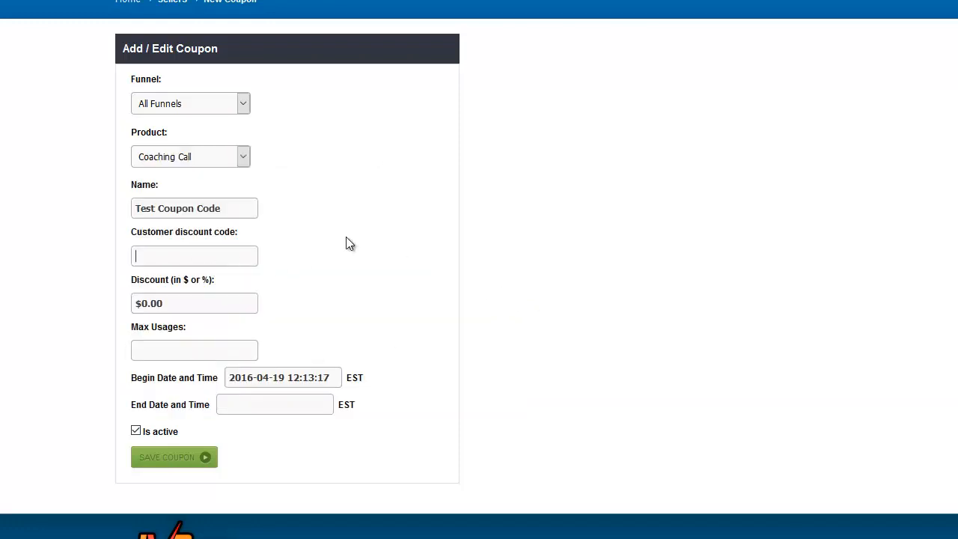
{"action": "type", "text": "50"}
{"action": "key", "text": "BackSpace"}
{"action": "key", "text": "BackSpace"}
{"action": "type", "text": "loyalty"}
{"action": "left_click_drag", "start_coordinate": [228, 256], "coordinate": [107, 263]}
{"action": "left_click", "coordinate": [313, 263]}
Step: Set the coupon's discount to $50.00 and its maximum usages to 5
{"action": "left_click", "coordinate": [142, 304]}
{"action": "type", "text": "5"}
{"action": "left_click_drag", "start_coordinate": [181, 303], "coordinate": [105, 322]}
{"action": "type", "text": "10%"}
{"action": "key", "text": "BackSpace"}
{"action": "key", "text": "BackSpace"}
{"action": "key", "text": "BackSpace"}
{"action": "type", "text": "$50.00"}
{"action": "left_click", "coordinate": [151, 352]}
{"action": "type", "text": "5"}
{"action": "left_click", "coordinate": [243, 406]}
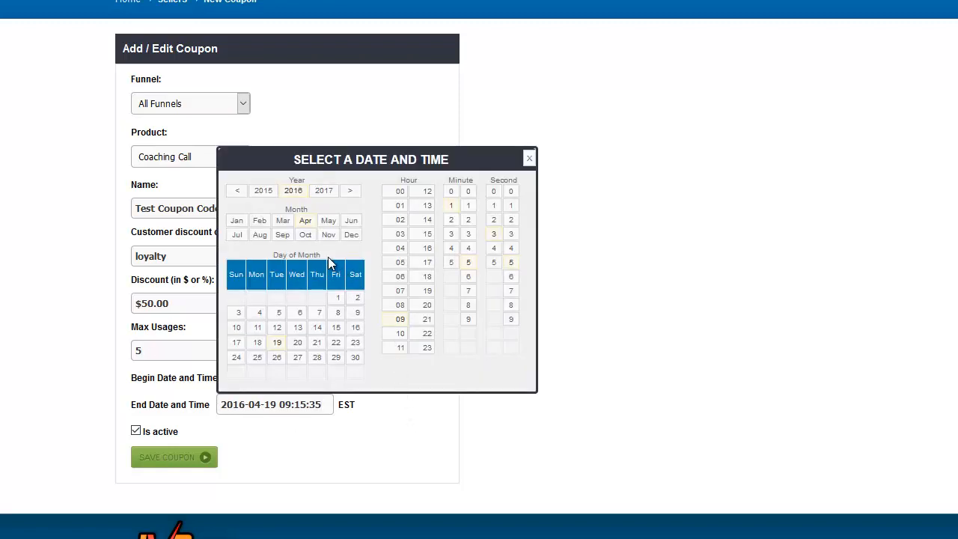
{"action": "left_click", "coordinate": [315, 358]}
{"action": "left_click", "coordinate": [395, 347]}
{"action": "left_click", "coordinate": [451, 191]}
{"action": "left_click", "coordinate": [468, 192]}
{"action": "left_click", "coordinate": [494, 192]}
{"action": "left_click", "coordinate": [510, 192]}
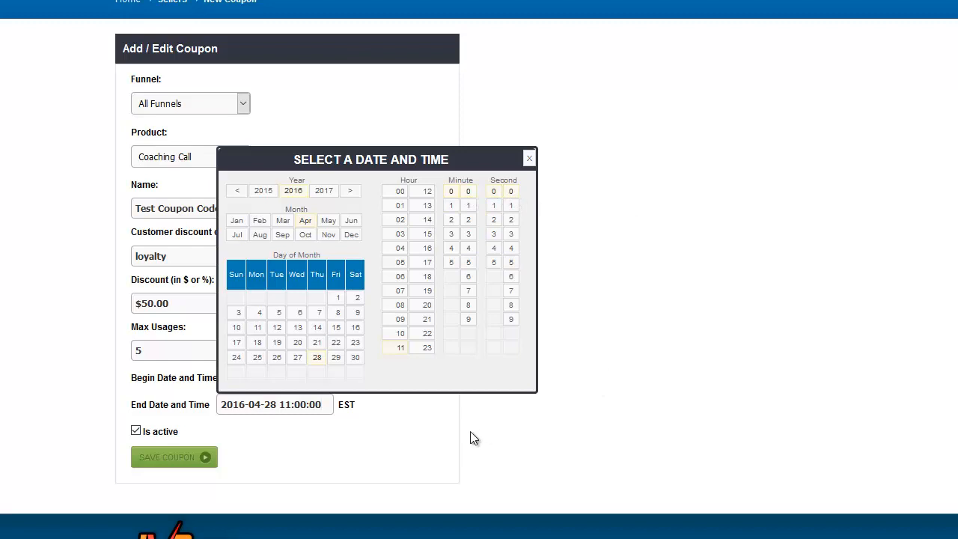
{"action": "left_click", "coordinate": [543, 407]}
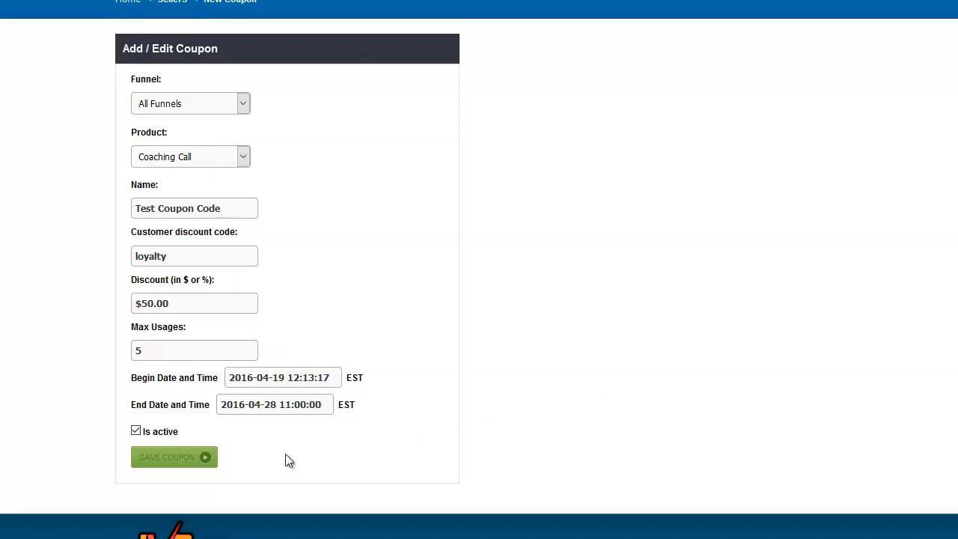
{"action": "left_click", "coordinate": [136, 431]}
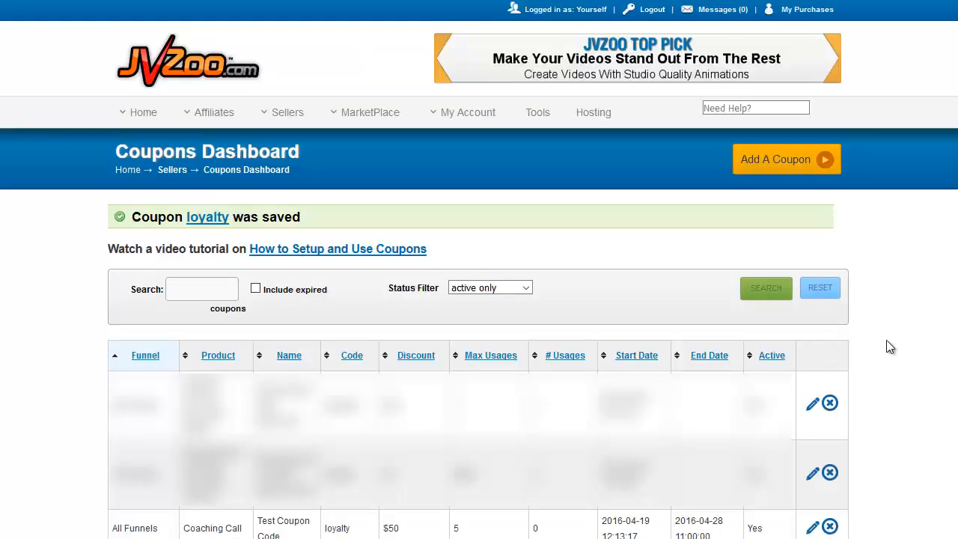
Step: Review the Test Coupon Code entry in the coupon list, including its discount code
{"action": "scroll", "coordinate": [896, 362], "scroll_direction": "down", "scroll_amount": 1}
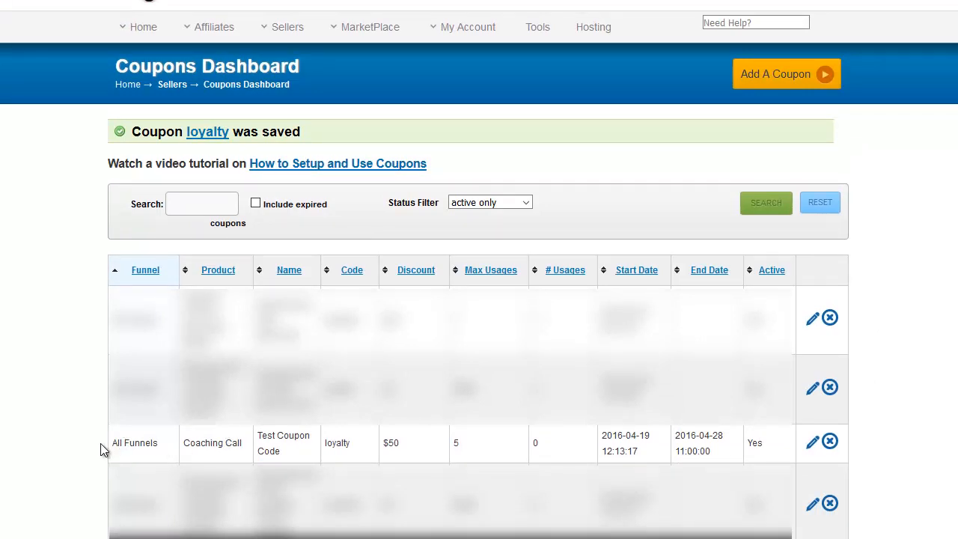
{"action": "left_click_drag", "start_coordinate": [100, 447], "coordinate": [776, 441]}
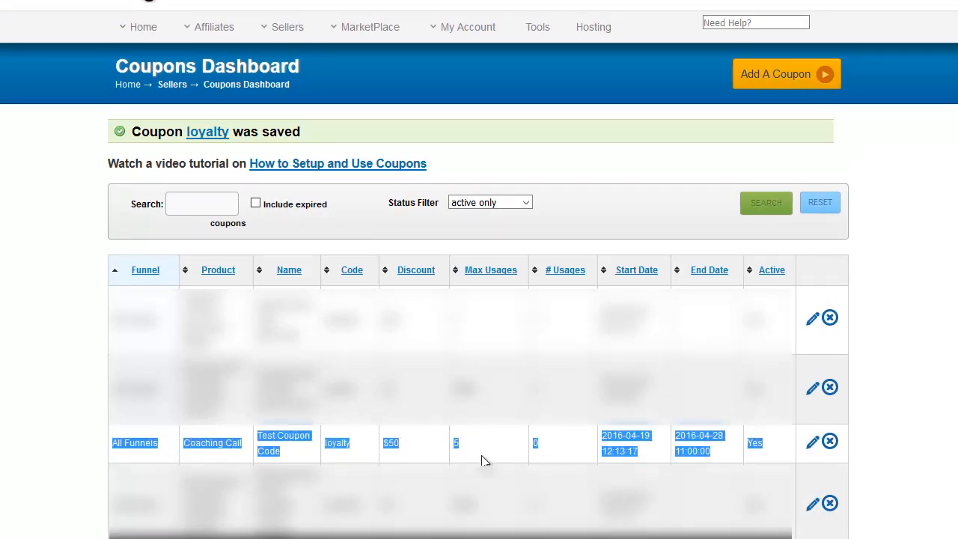
{"action": "left_click", "coordinate": [527, 440]}
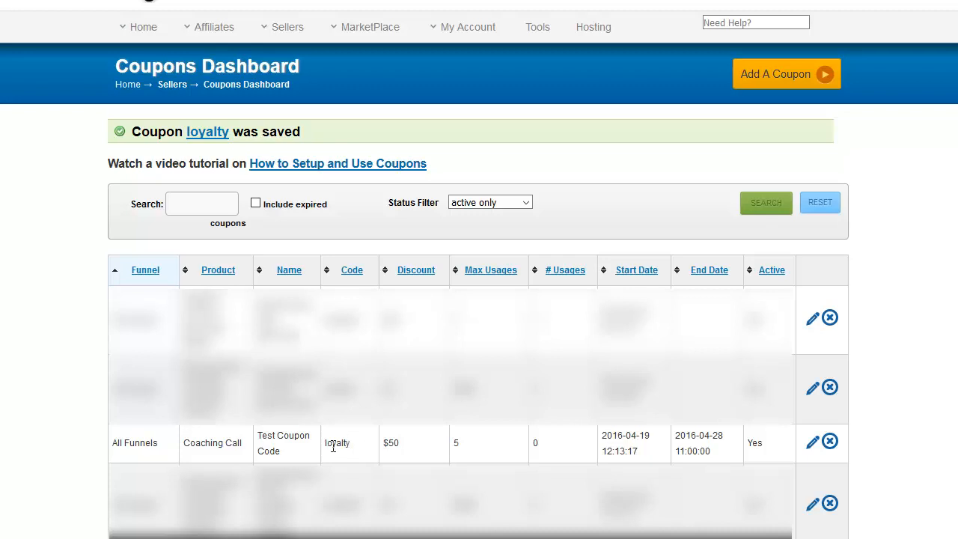
{"action": "left_click_drag", "start_coordinate": [349, 446], "coordinate": [325, 442]}
{"action": "left_click", "coordinate": [333, 455]}
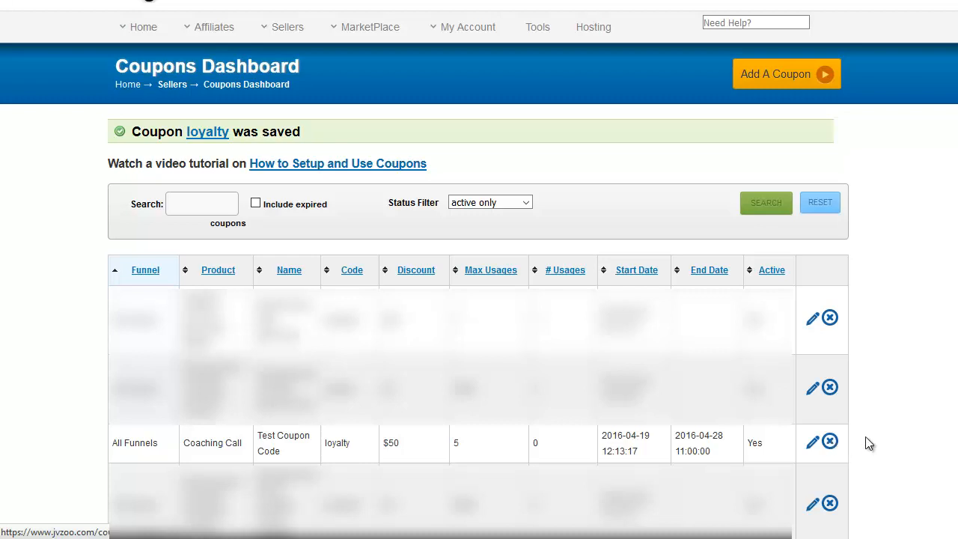
Step: Delete the Test Coupon Code coupon from the coupon list
{"action": "scroll", "coordinate": [866, 444], "scroll_direction": "up", "scroll_amount": 1}
{"action": "scroll", "coordinate": [866, 443], "scroll_direction": "up", "scroll_amount": 1}
{"action": "left_click", "coordinate": [829, 526]}
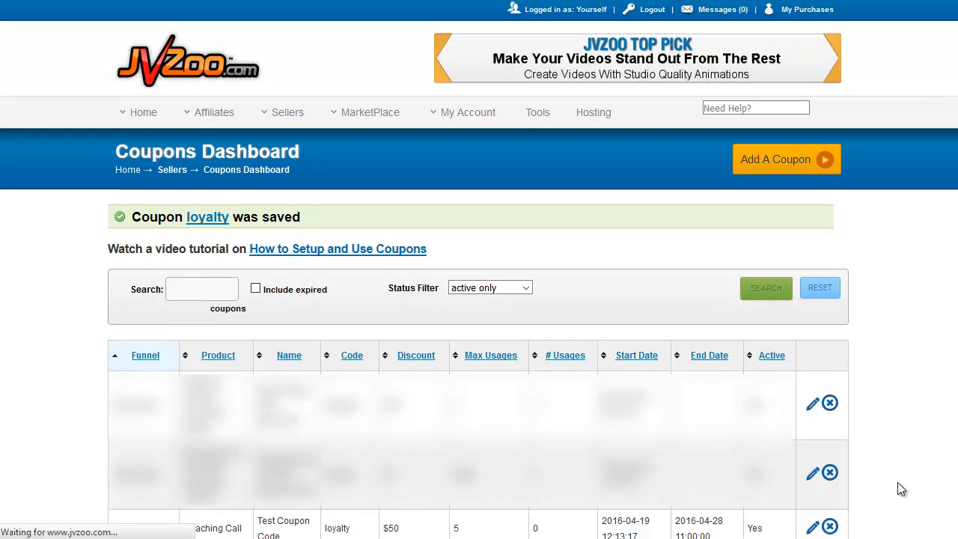